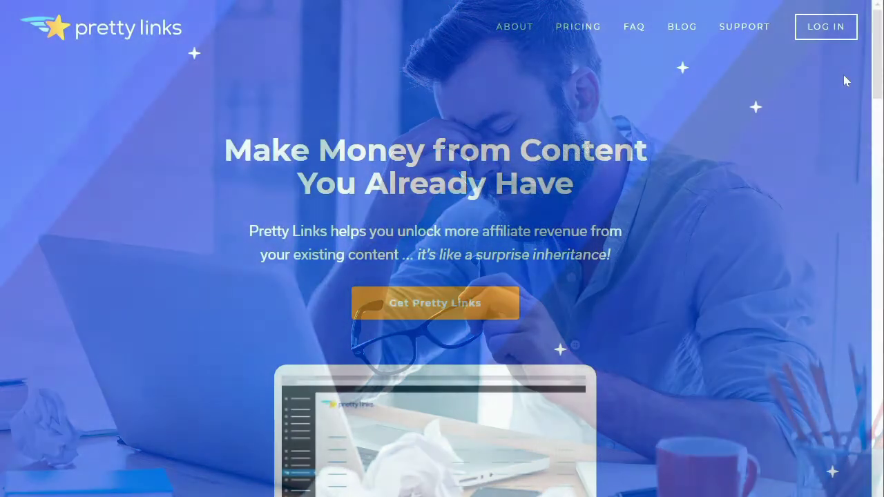
scroll(842, 90, "down", 2)
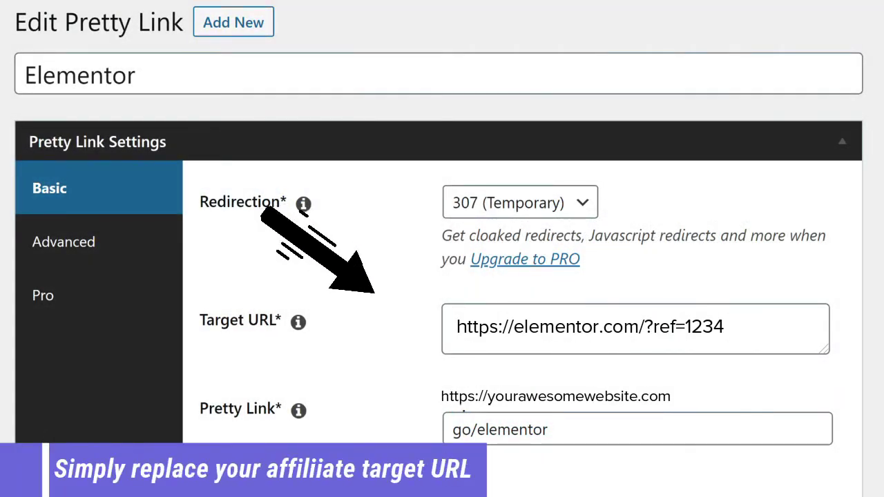
key("ctrl+a")
type("https://elementor.com/?ref=5678")
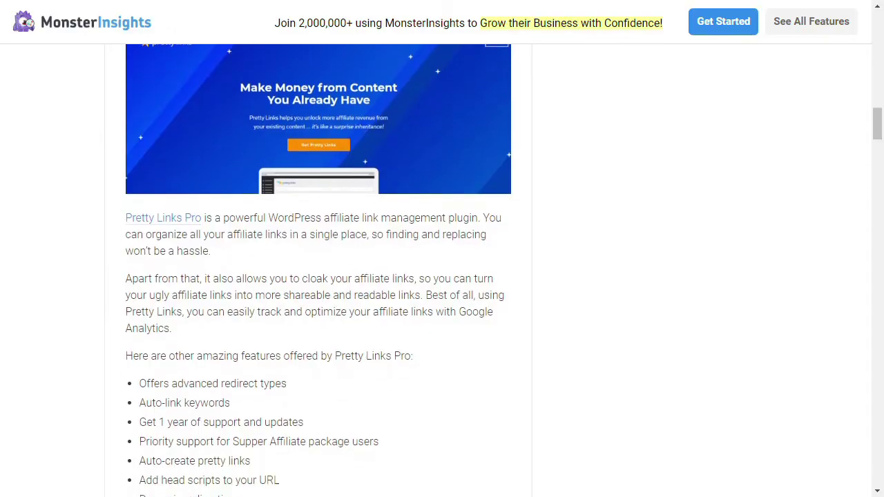
scroll(319, 268, "down", 3)
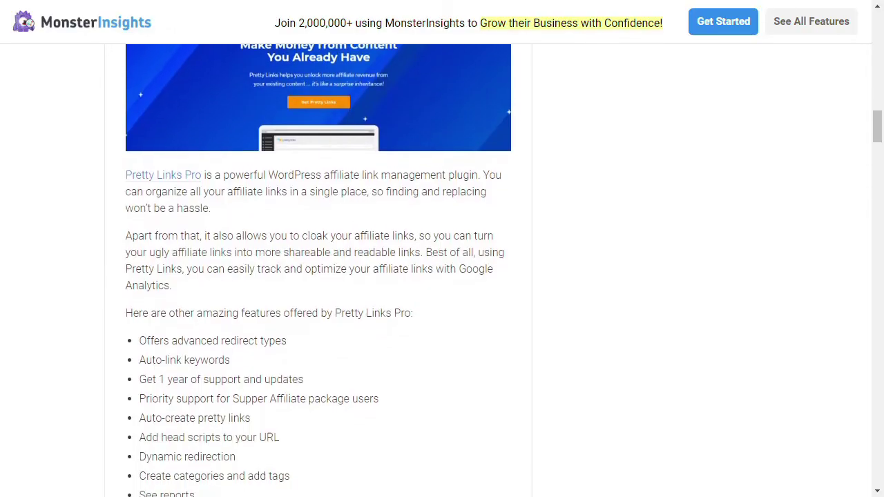
scroll(319, 269, "down", 2)
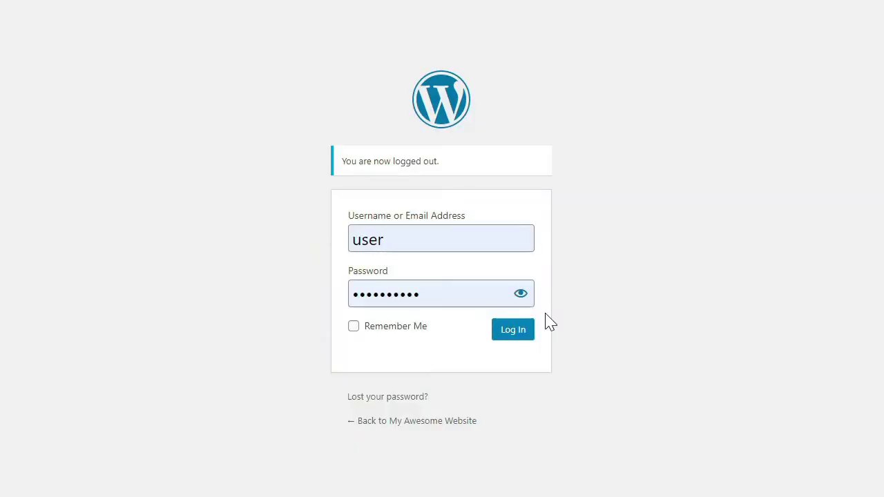
Step: Log in to the WordPress admin with the prefilled credentials and open the page for adding plugins
left_click(522, 331)
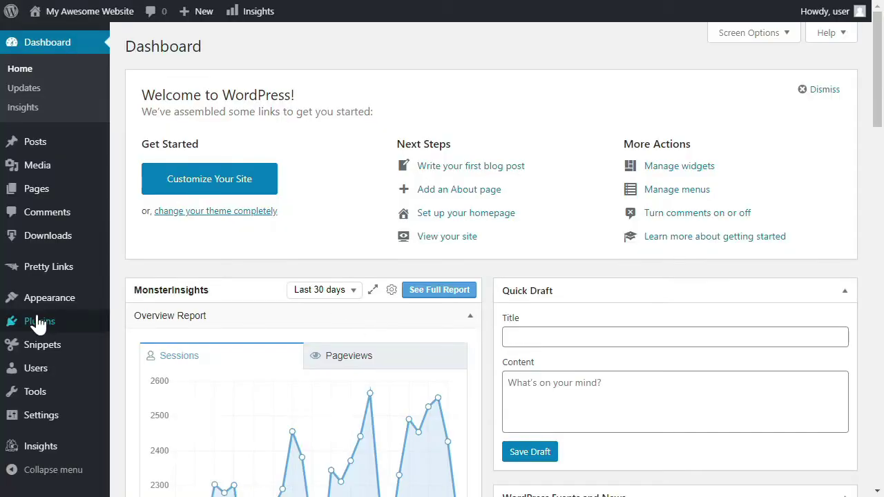
mouse_move(40, 326)
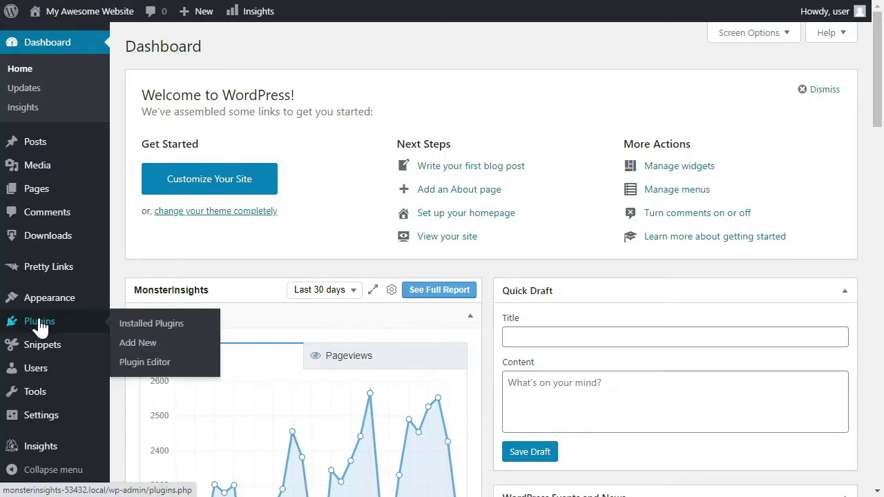
left_click(138, 345)
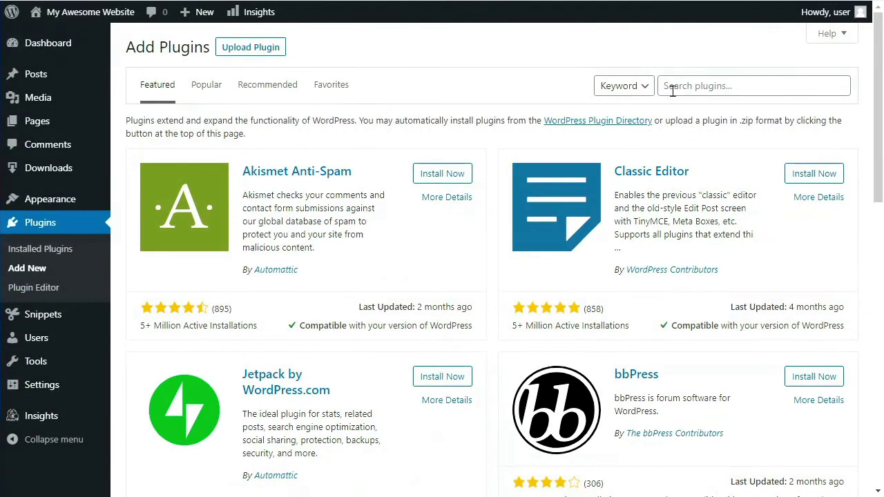
Step: Search the plugin directory for "Pretty Links", then install and activate the Pretty Links plugin
left_click(672, 89)
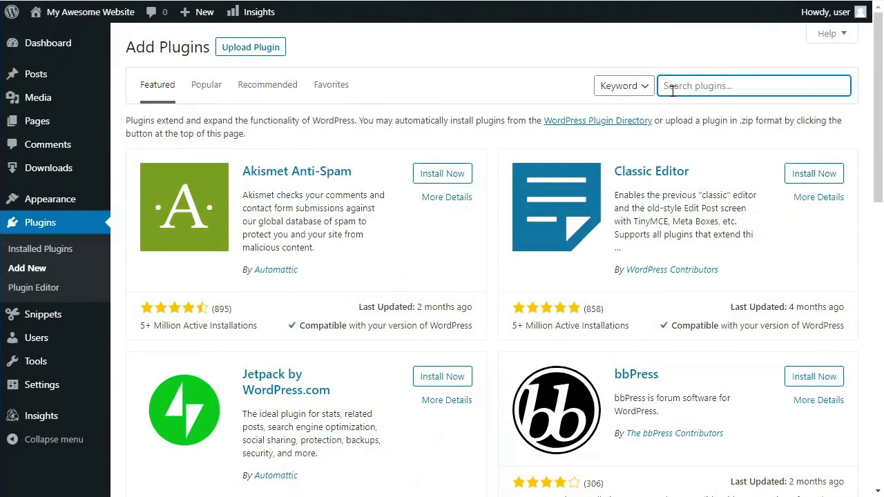
type("Pretty Links")
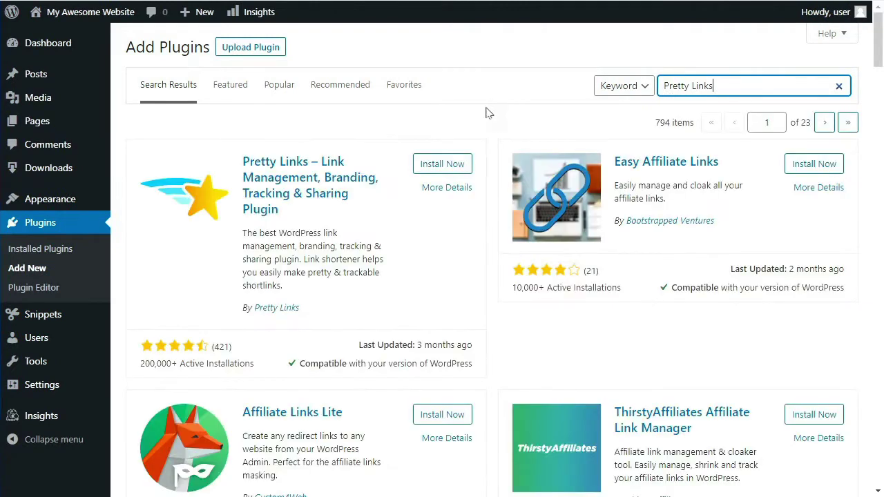
left_click(443, 170)
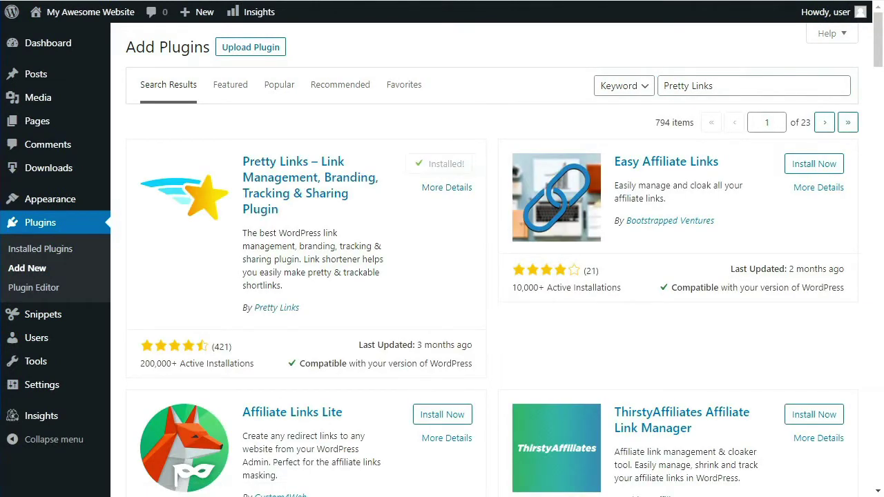
left_click(448, 164)
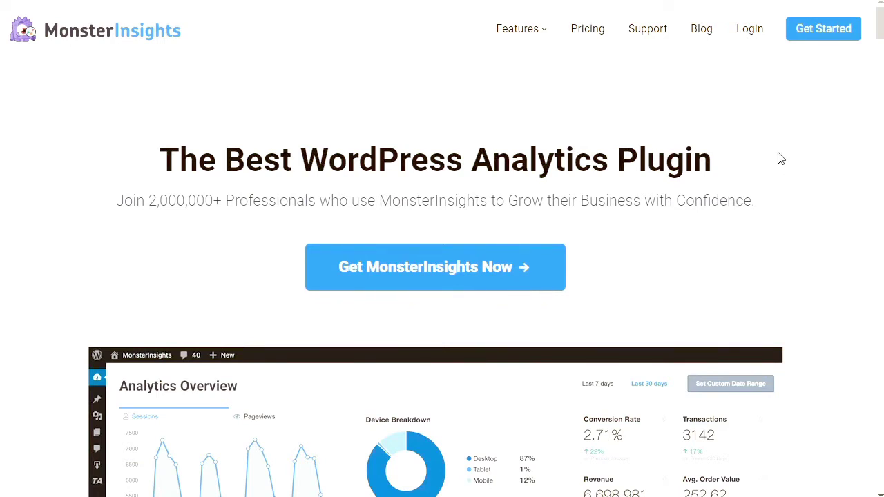
Step: Log in to the MonsterInsights account on its website and download the MonsterInsights Pro plugin from the account's downloads
left_click(748, 35)
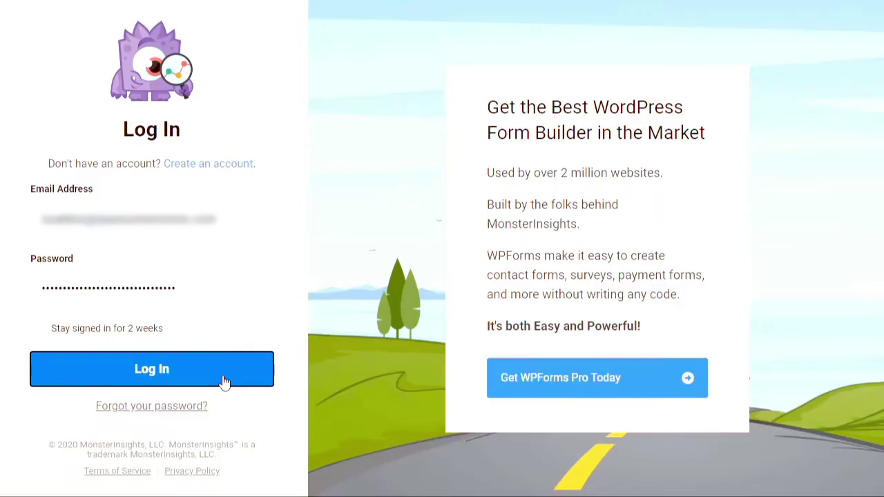
left_click(225, 381)
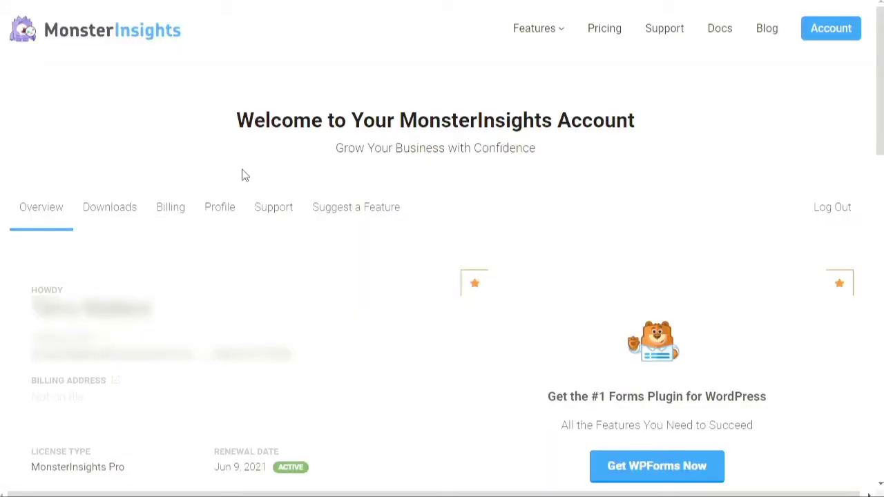
left_click(111, 213)
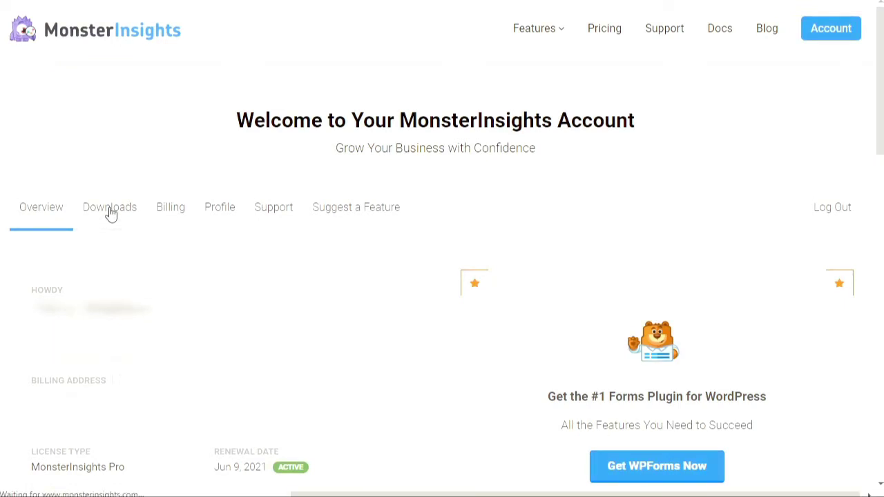
left_click(707, 308)
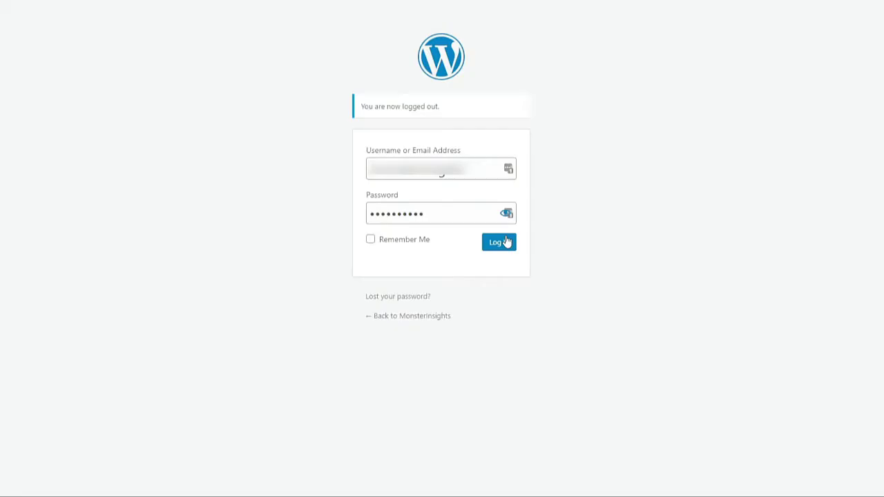
Step: Log in to the WordPress admin and open the upload form for adding a plugin as a .zip file
left_click(506, 241)
mouse_move(47, 263)
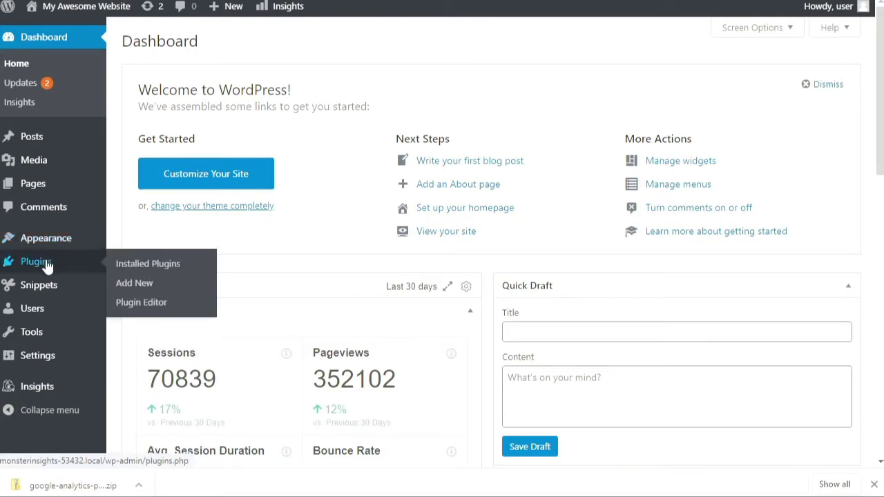
left_click(137, 285)
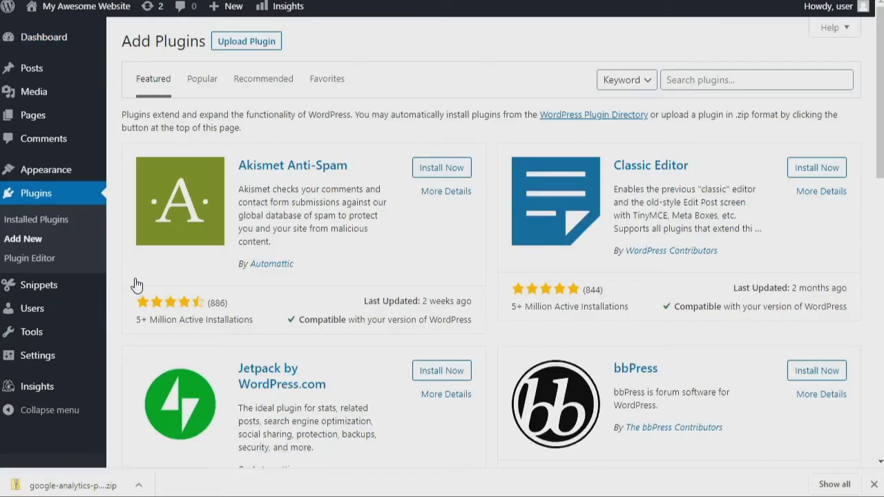
left_click(239, 46)
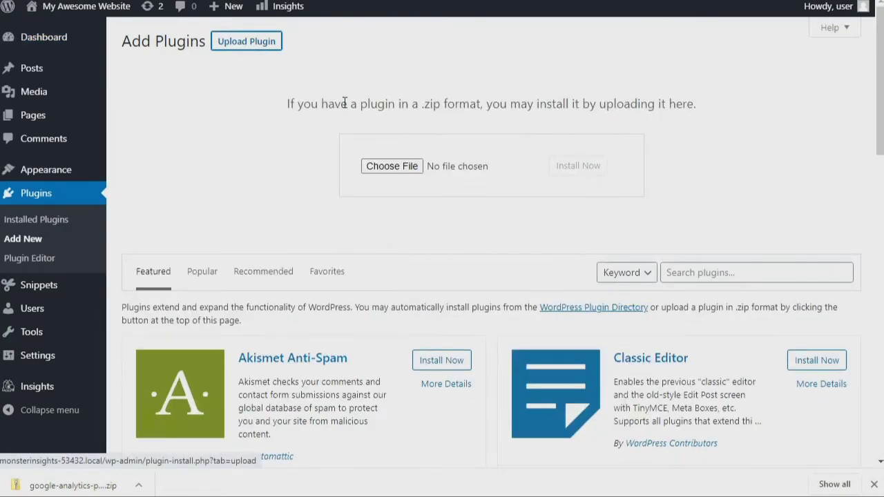
Step: Choose the file google-analytics-premium-v7.10.5 for upload and install it as a plugin
left_click(378, 171)
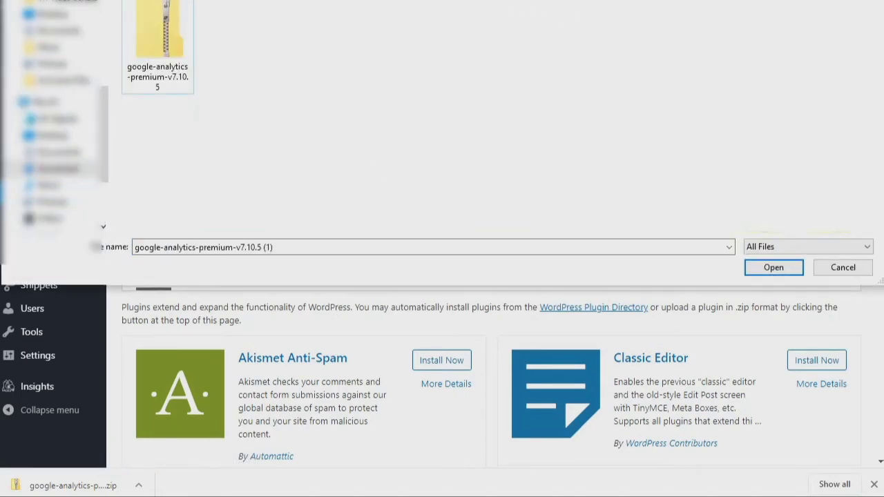
left_click(175, 52)
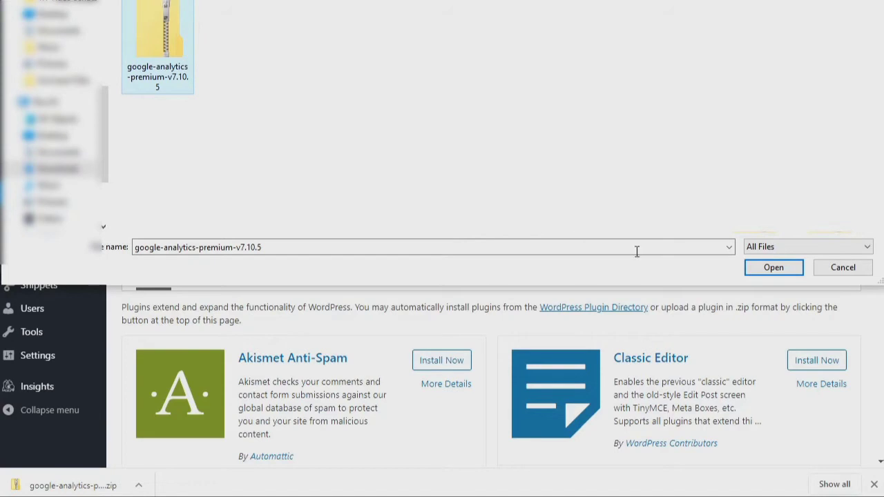
left_click(771, 269)
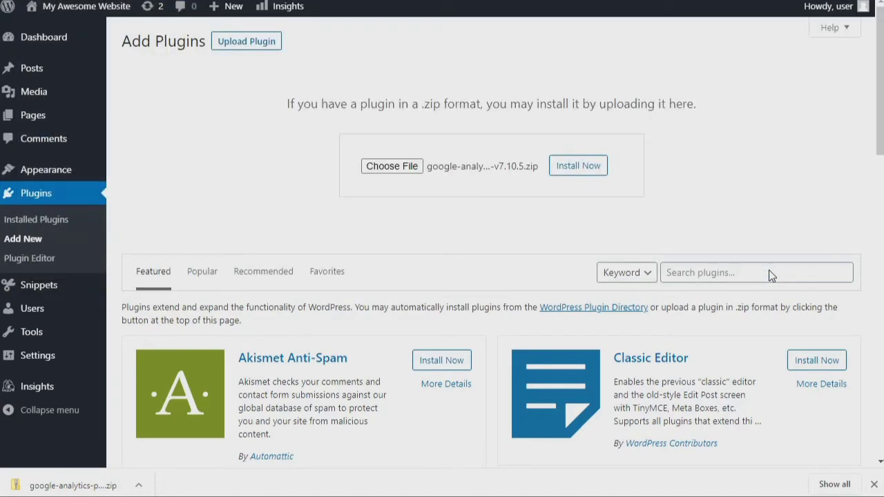
left_click(578, 166)
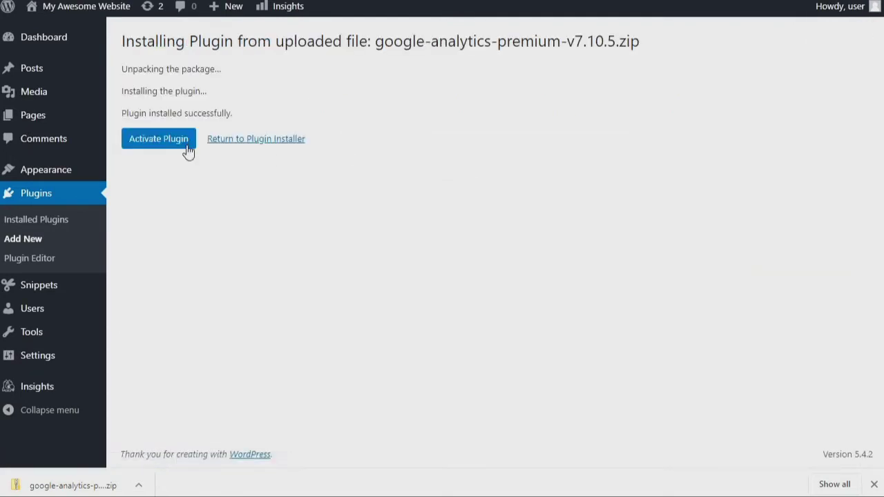
Step: Activate MonsterInsights Pro, deactivating the Lite version of the plugin first
left_click(171, 139)
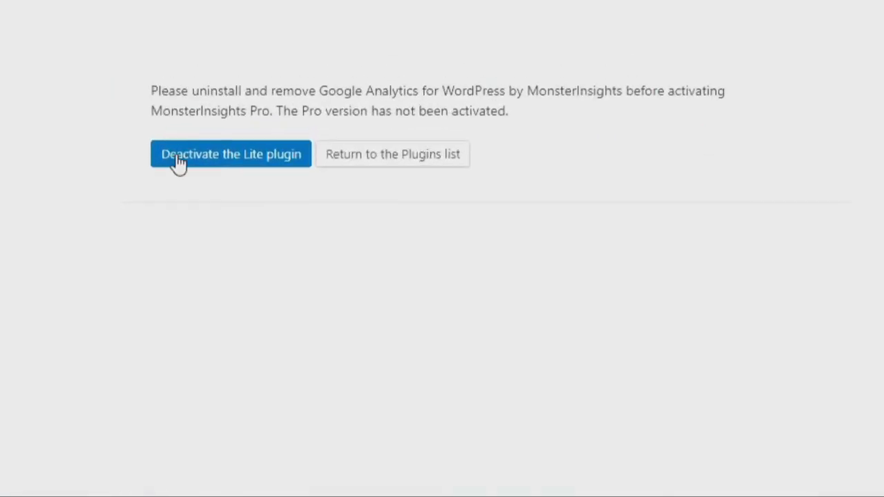
left_click(224, 166)
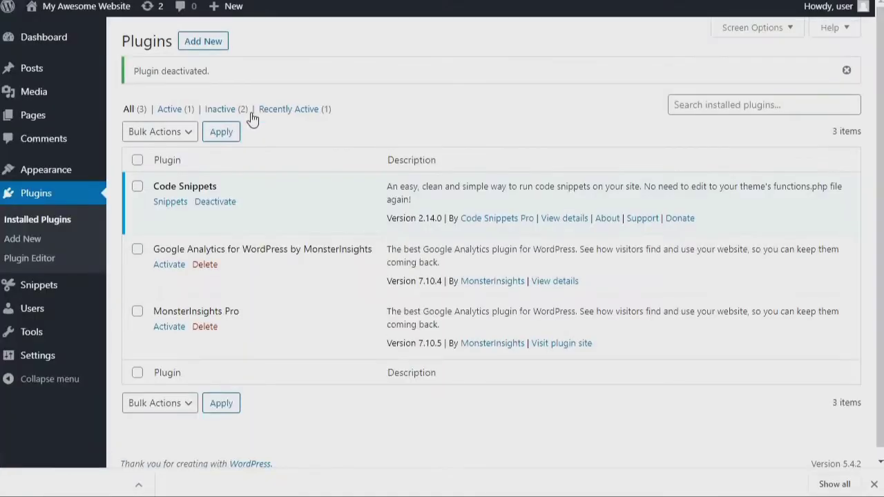
left_click(177, 328)
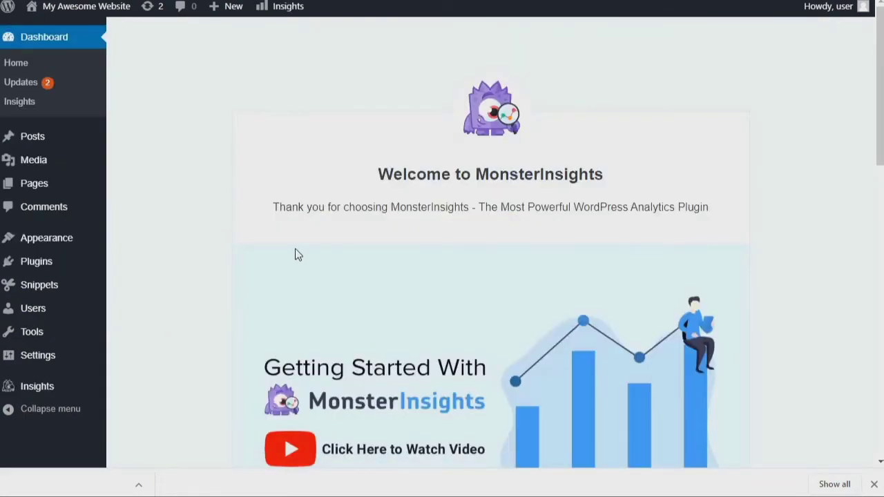
Step: Launch the MonsterInsights setup wizard and save Ecommerce as the website category
scroll(296, 253, "down", 5)
left_click(329, 286)
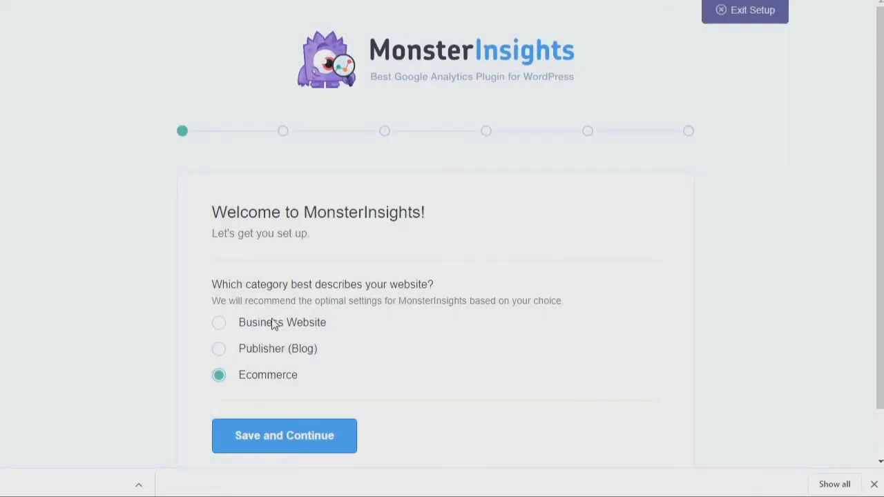
left_click(280, 439)
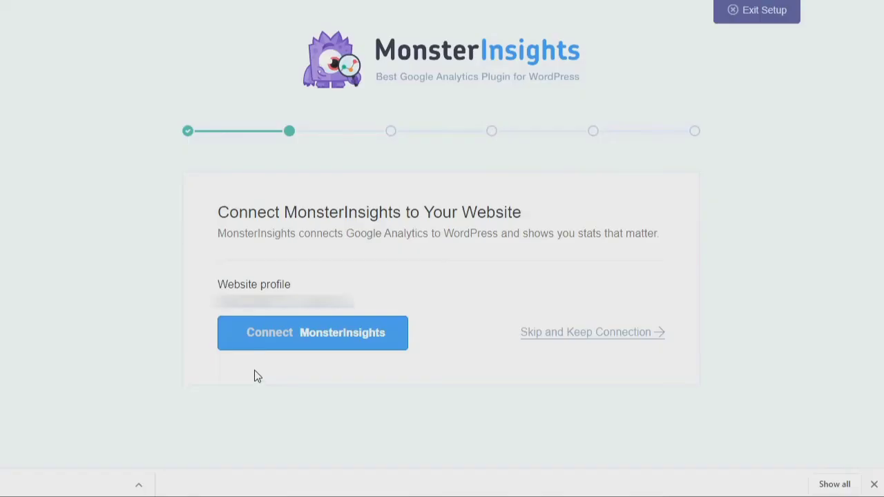
Step: Start connecting MonsterInsights, choose the second listed Google account and allow the requested access to it
left_click(295, 347)
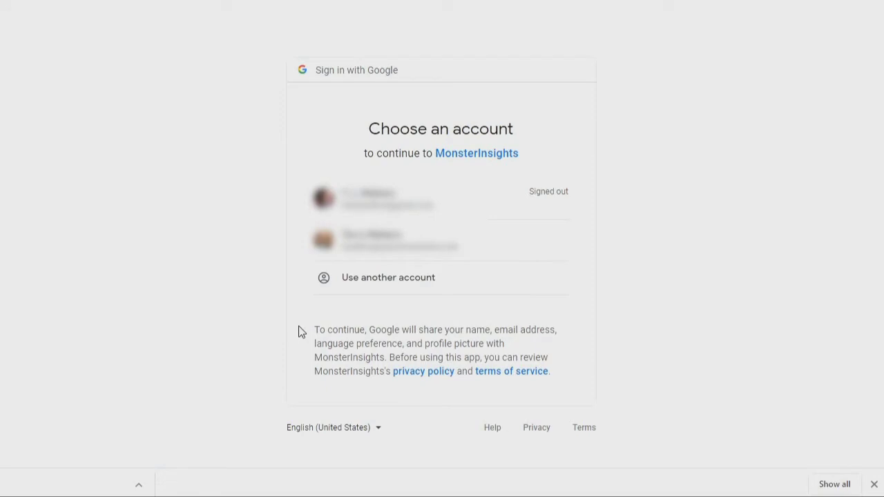
left_click(363, 247)
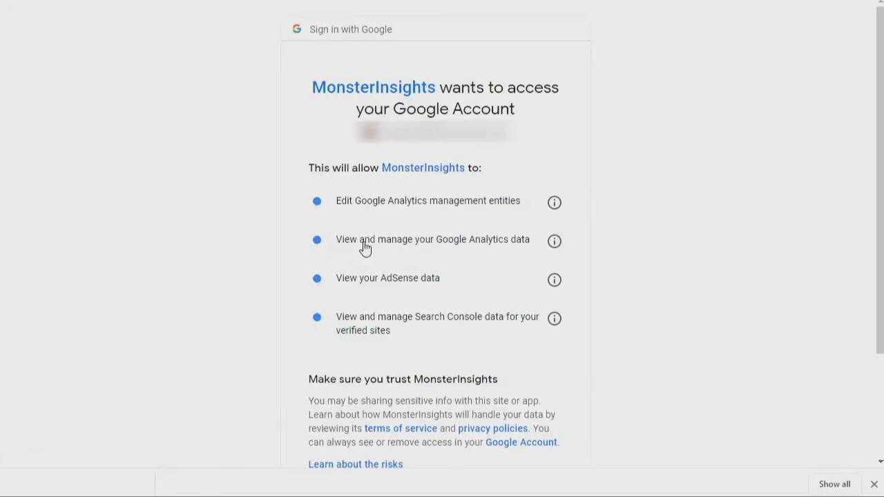
scroll(364, 247, "down", 2)
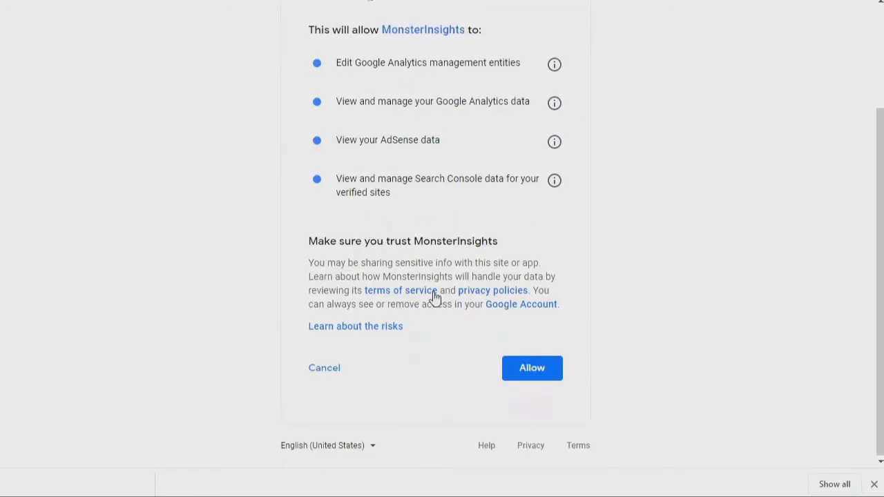
left_click(508, 374)
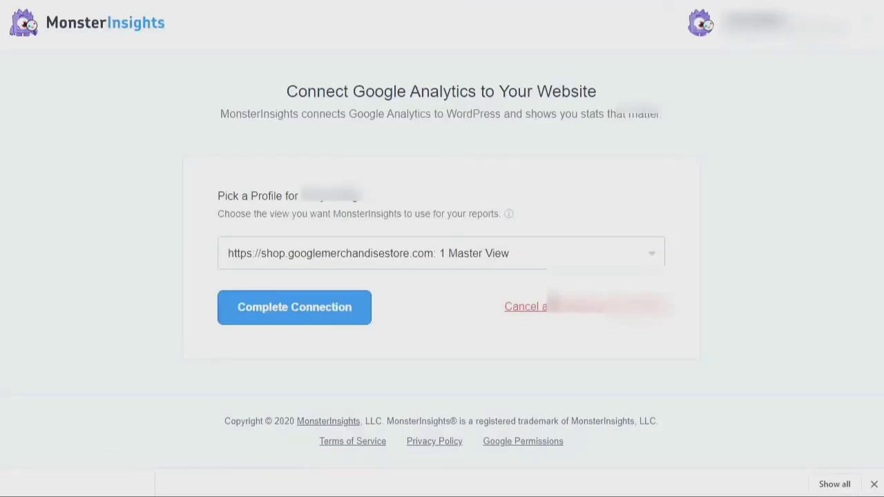
Step: Pick the All Web Site Data view of My Awesome Website as the Analytics profile and complete the connection
left_click(649, 257)
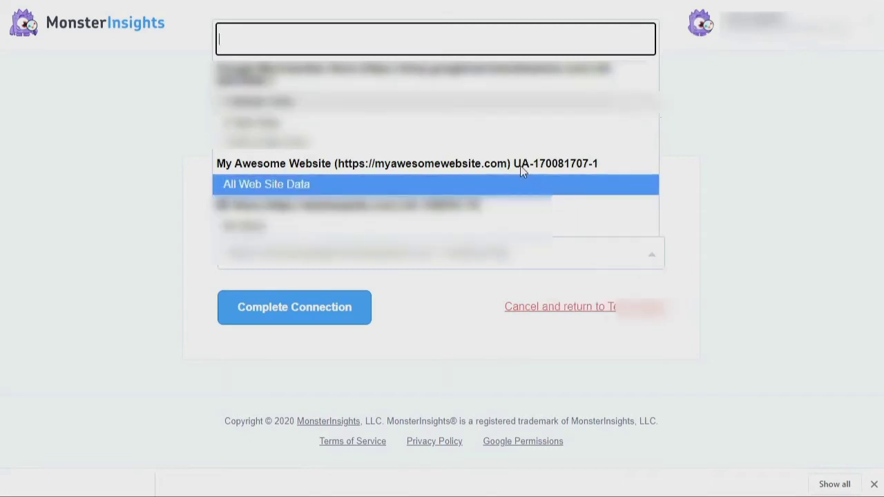
left_click(263, 185)
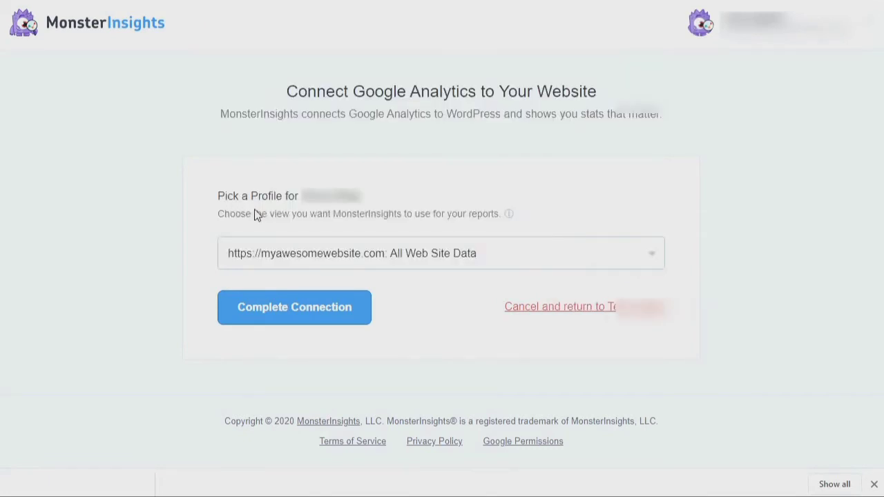
left_click(311, 314)
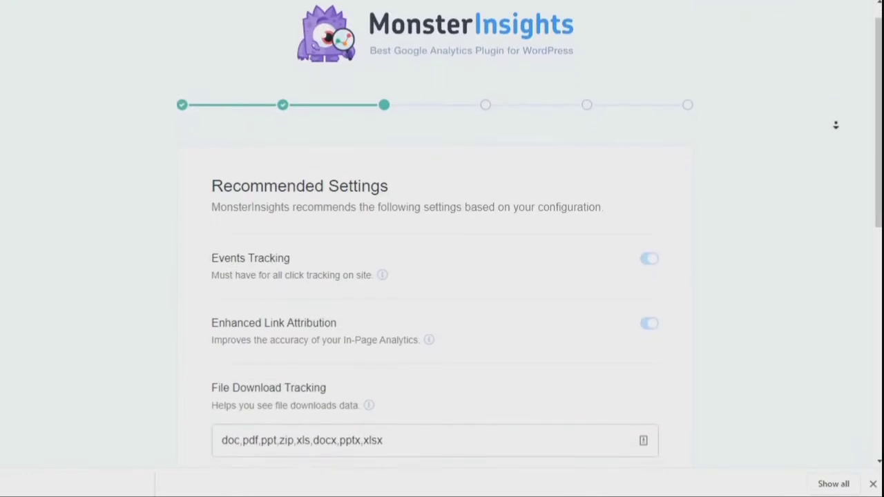
Step: Accept the recommended MonsterInsights settings, including the /go/ and /recommend/ affiliate link paths, and continue the setup
scroll(836, 125, "down", 5)
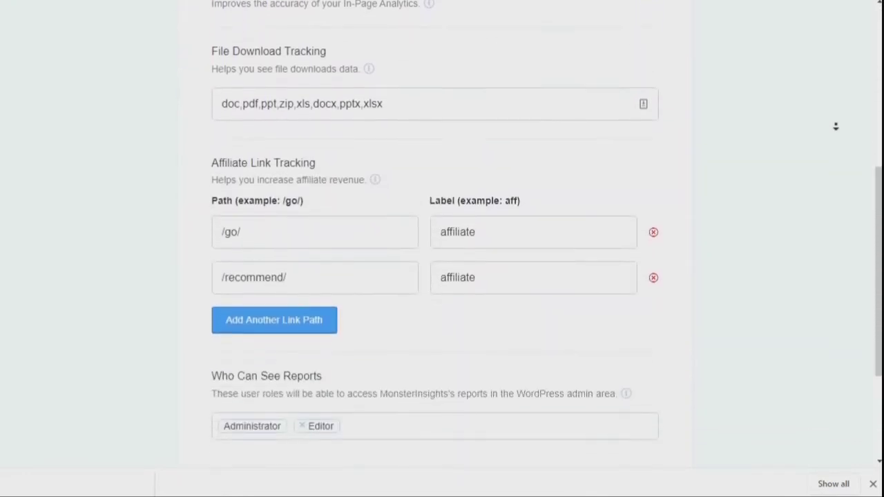
scroll(835, 126, "down", 3)
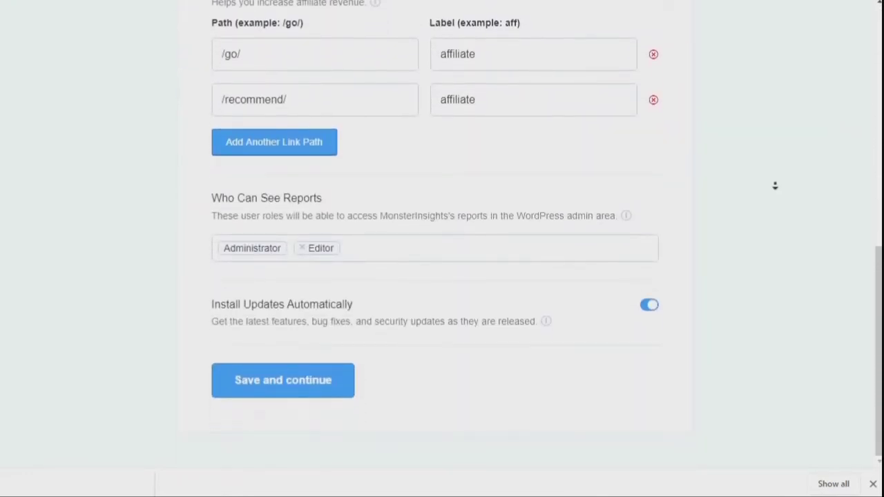
left_click(306, 380)
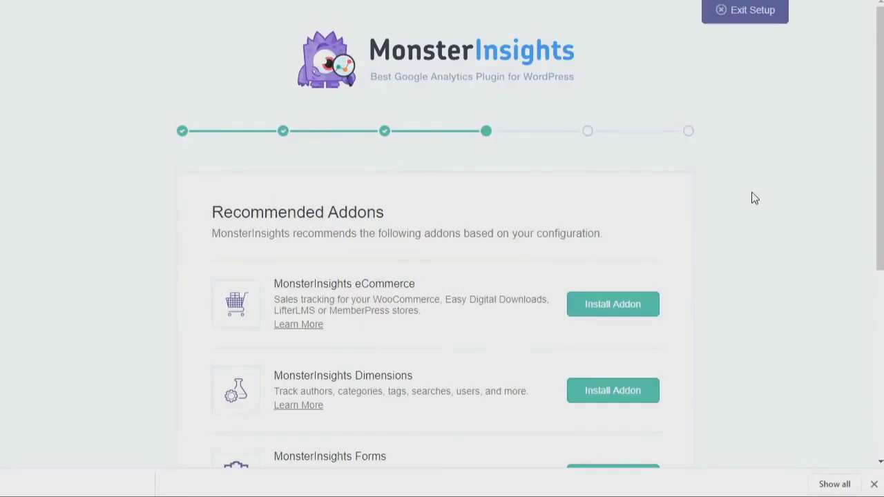
Step: Review the recommended addons and continue the setup without installing any of them
middle_click(812, 125)
scroll(814, 145, "down", 2)
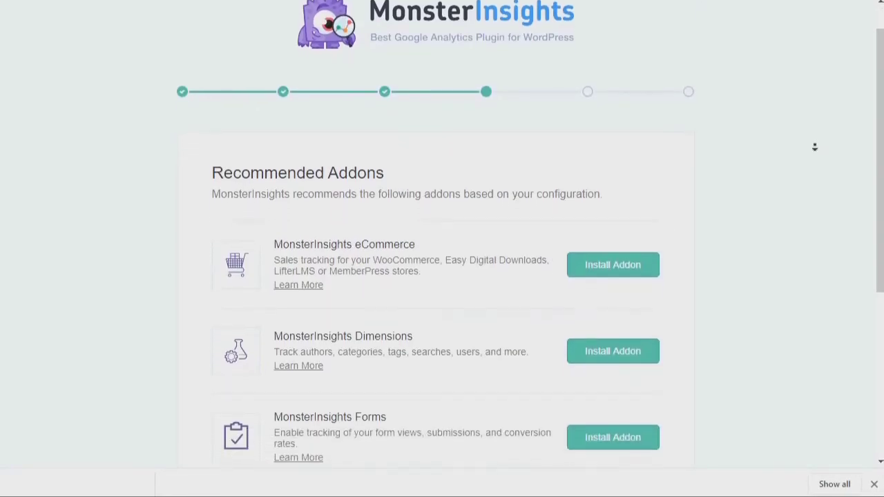
scroll(814, 146, "down", 3)
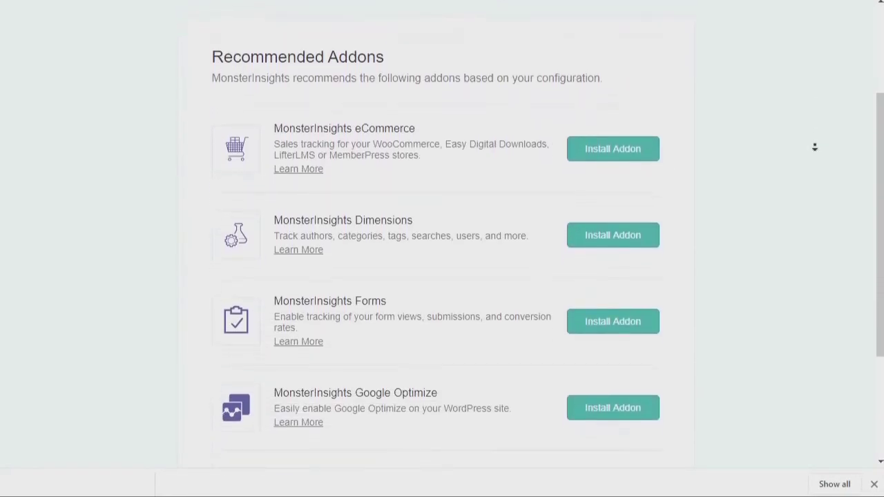
scroll(814, 147, "down", 3)
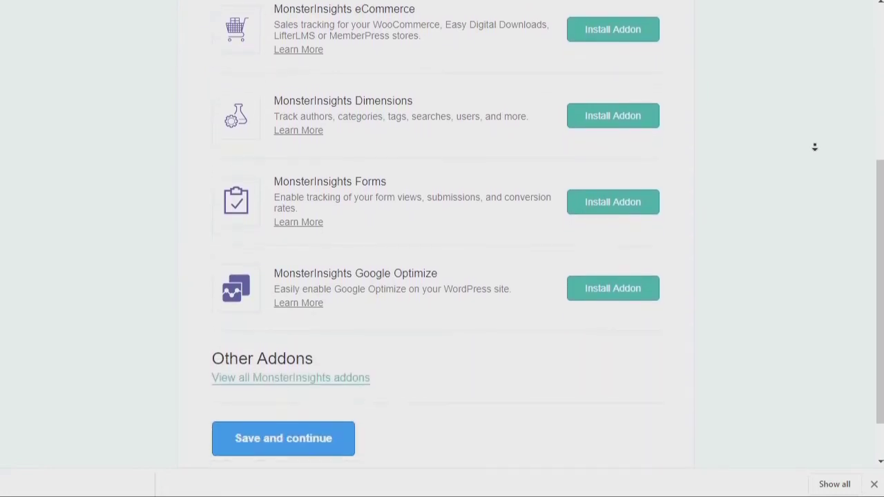
scroll(814, 146, "down", 1)
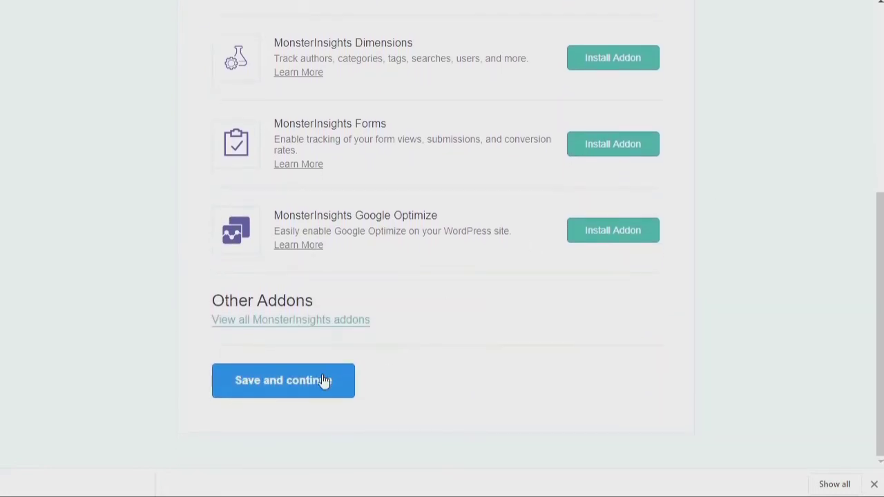
left_click(322, 381)
Step: Skip the WPForms installation, then finish the setup and exit the wizard
middle_click(801, 168)
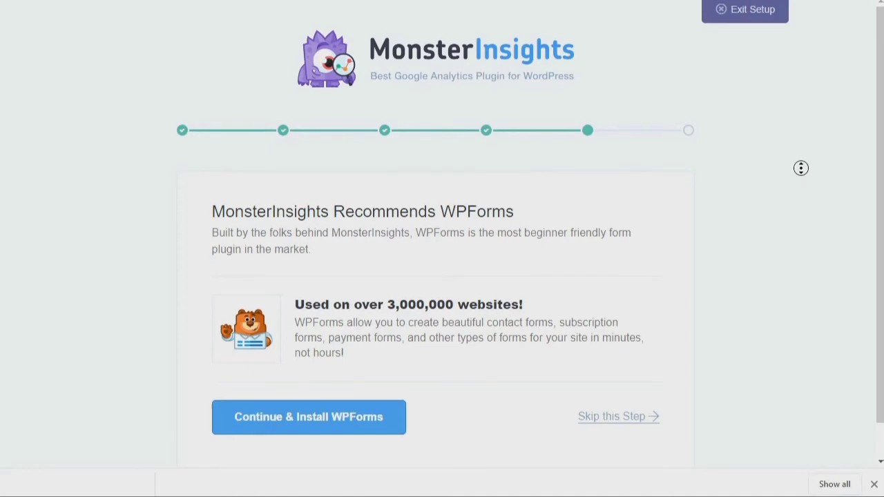
scroll(802, 180, "down", 1)
scroll(803, 180, "down", 1)
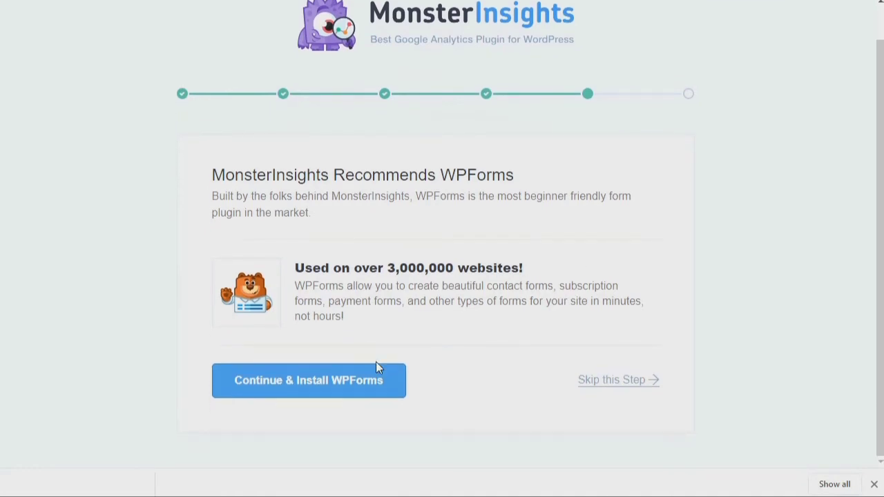
left_click(608, 384)
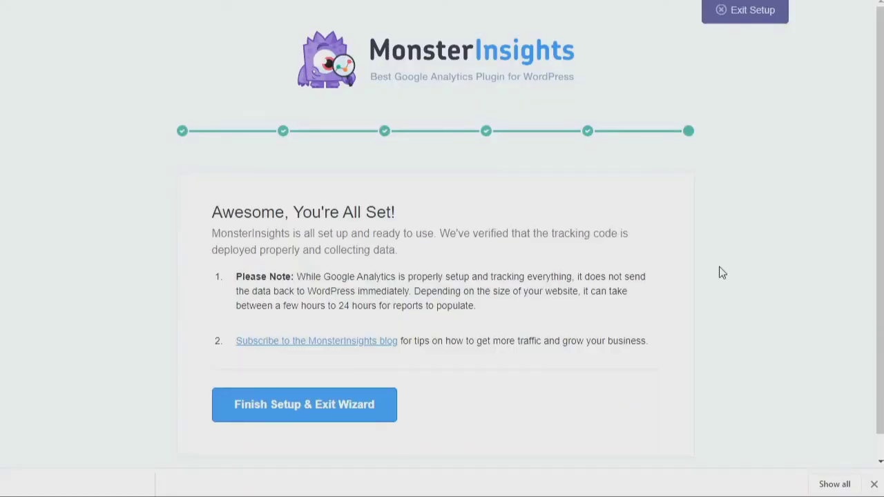
left_click(334, 405)
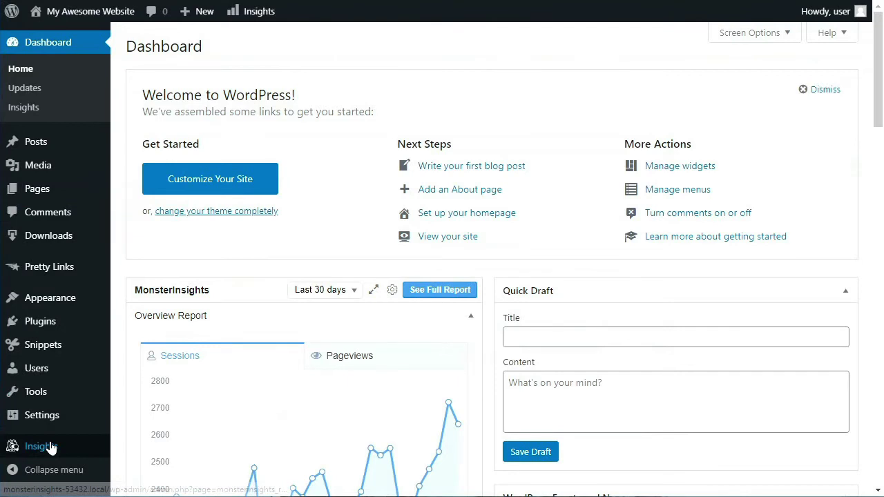
Step: Open the Publisher section of the MonsterInsights settings, where the affiliate link paths are defined
mouse_move(51, 448)
left_click(139, 377)
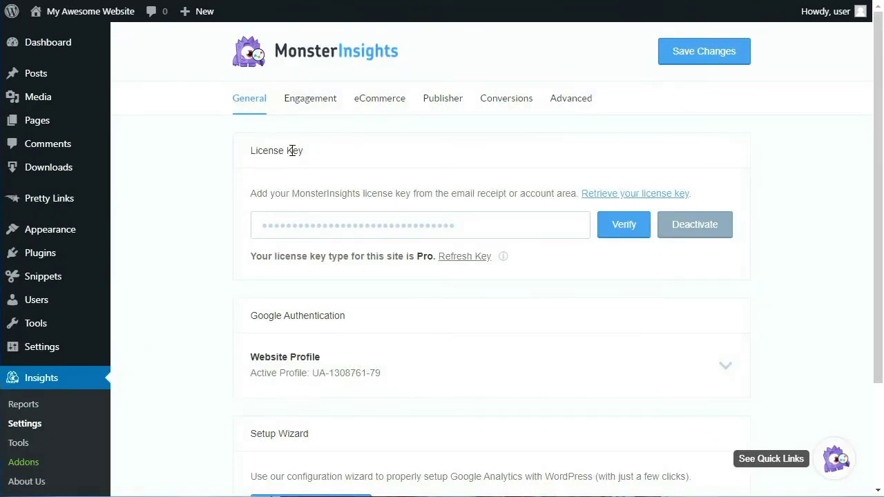
left_click(444, 99)
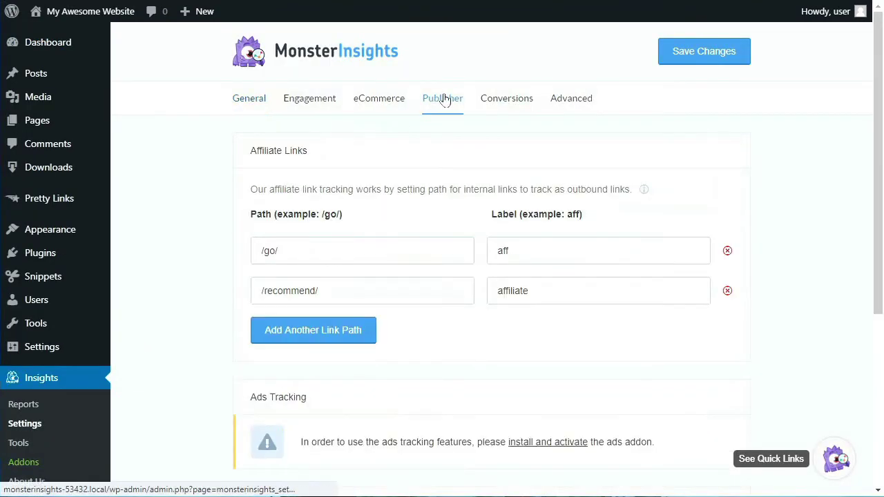